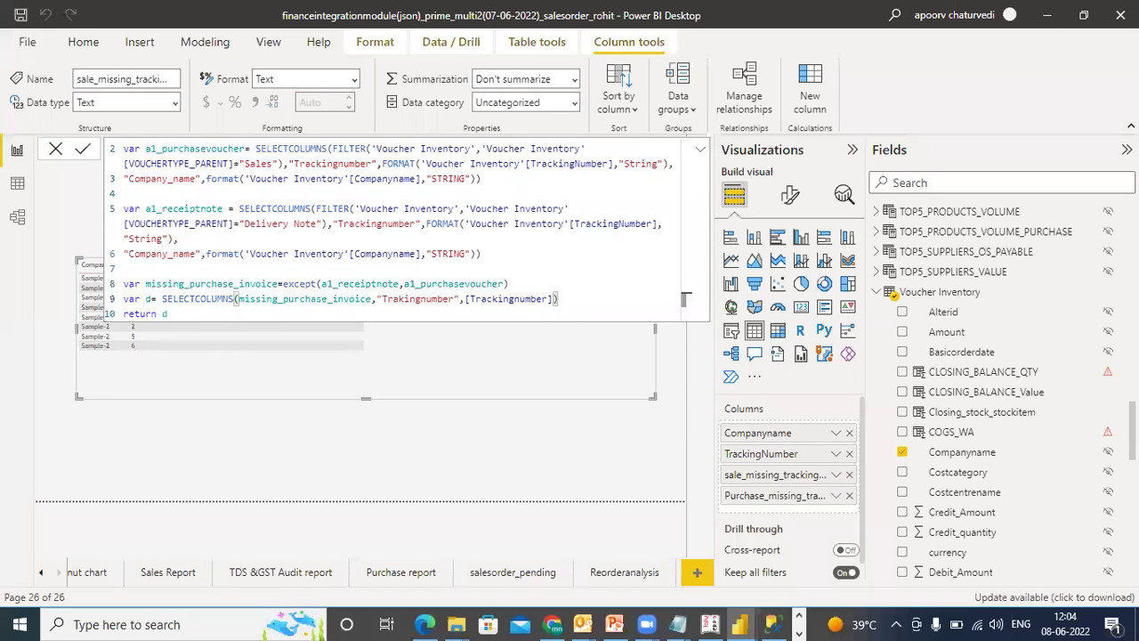
Scroll the Fields pane to Sale_missingtrackingnumber and expand it to show Creditqty, Debitqty and STOCKITEMNAME
{"action": "scroll", "coordinate": [1024, 290], "scroll_direction": "down", "scroll_amount": 15}
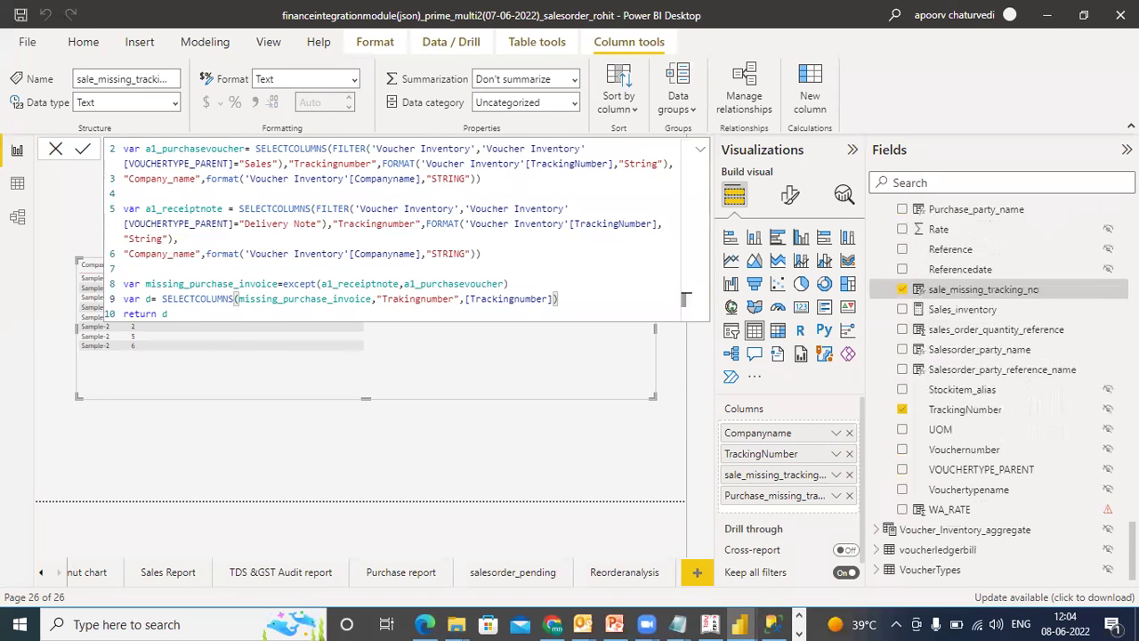
{"action": "scroll", "coordinate": [1001, 392], "scroll_direction": "up", "scroll_amount": 10}
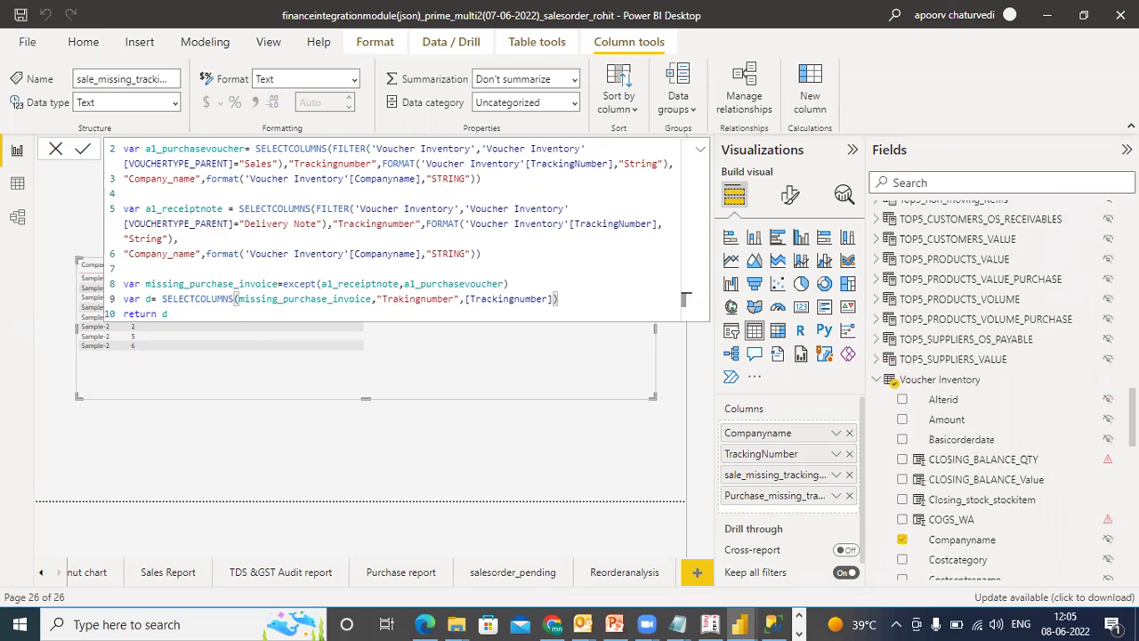
{"action": "scroll", "coordinate": [1005, 391], "scroll_direction": "up", "scroll_amount": 3}
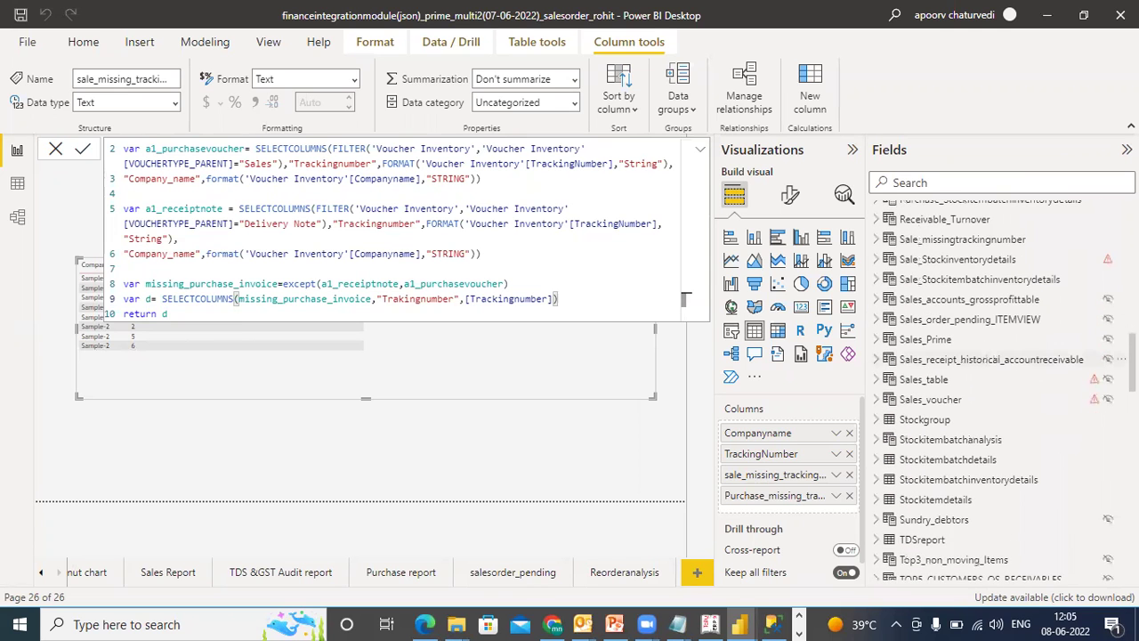
{"action": "left_click", "coordinate": [878, 241]}
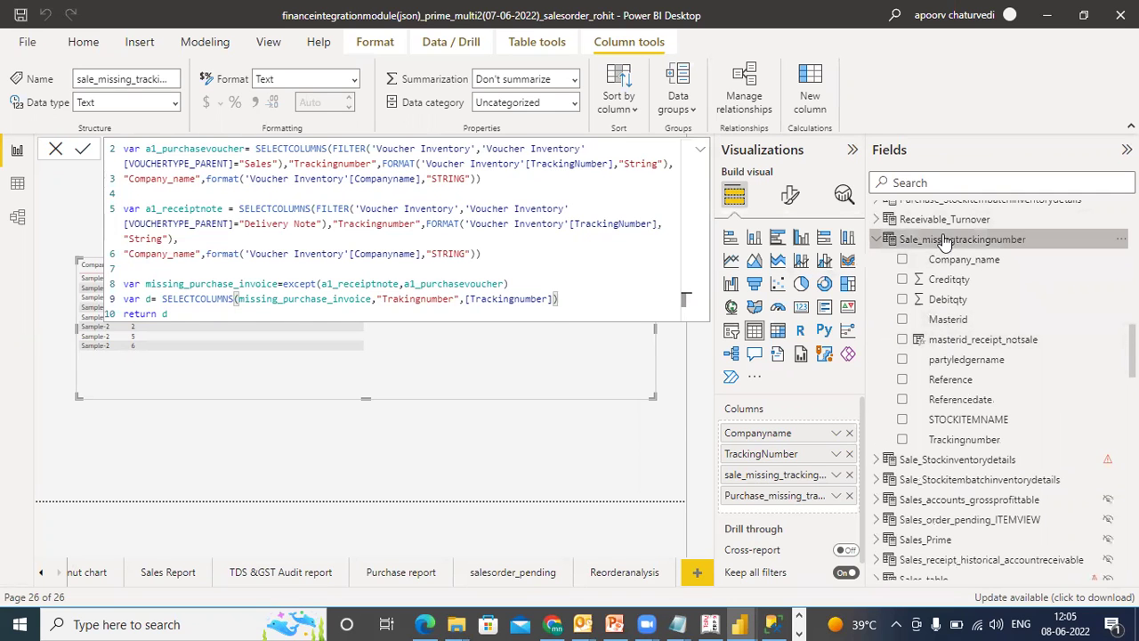
Load the Sale_missingtrackingnumber DAX and review its Voucher Inventory references, including Credit_quantity
{"action": "left_click", "coordinate": [945, 241]}
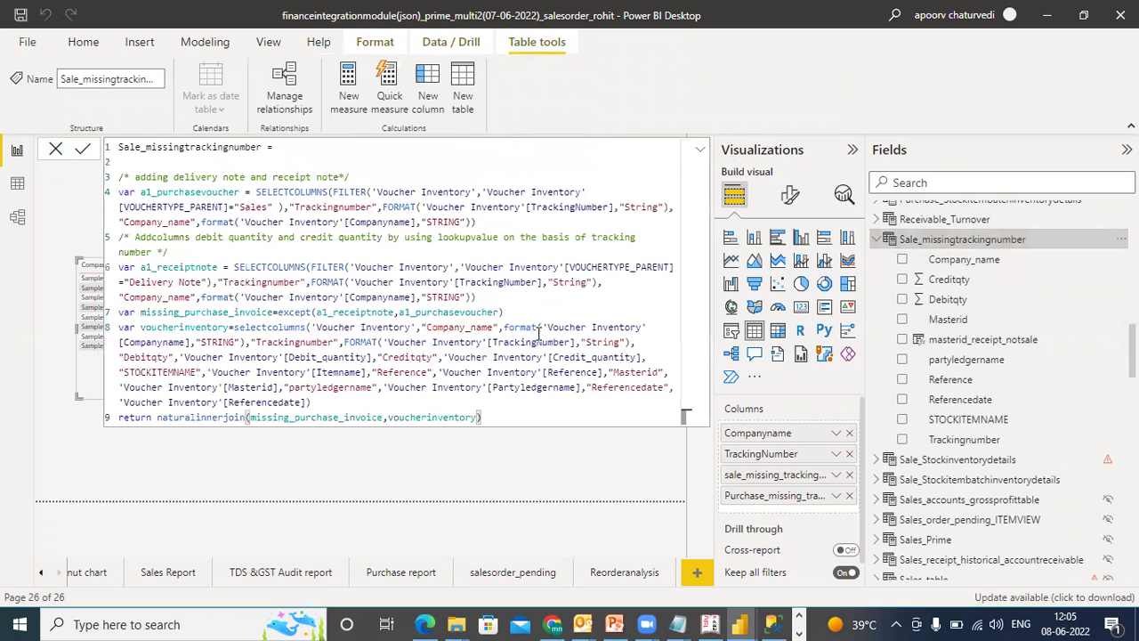
{"action": "left_click", "coordinate": [539, 331]}
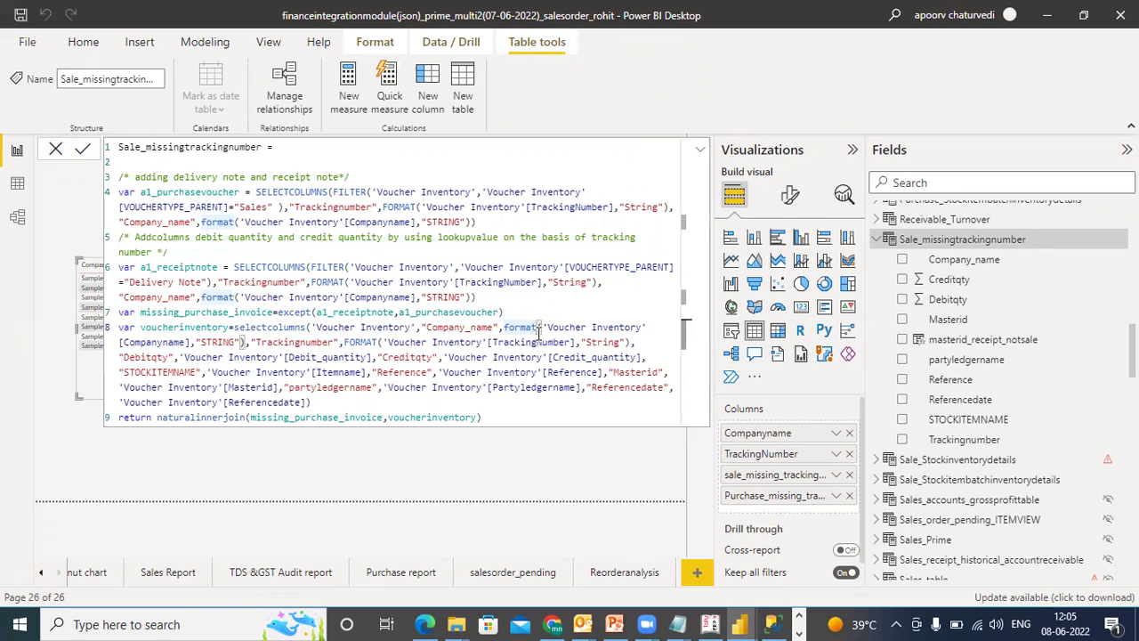
{"action": "left_click", "coordinate": [274, 357]}
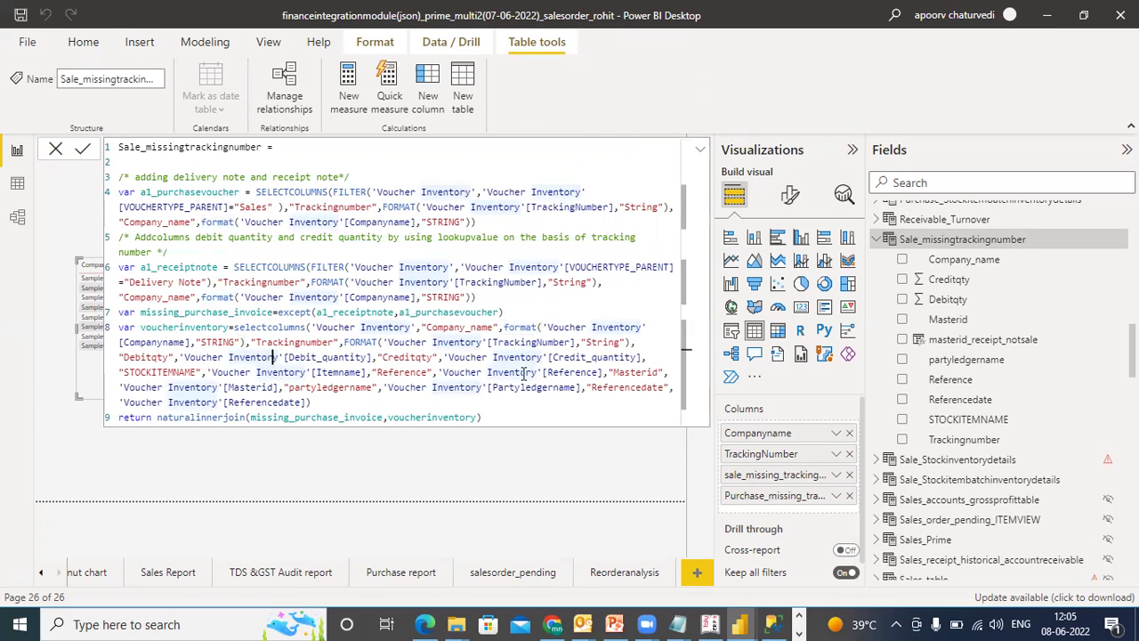
{"action": "double_click", "coordinate": [608, 357]}
{"action": "left_click", "coordinate": [252, 356]}
Expand the Voucher Inventory table in the Fields pane to list its fields
{"action": "scroll", "coordinate": [997, 391], "scroll_direction": "down", "scroll_amount": 5}
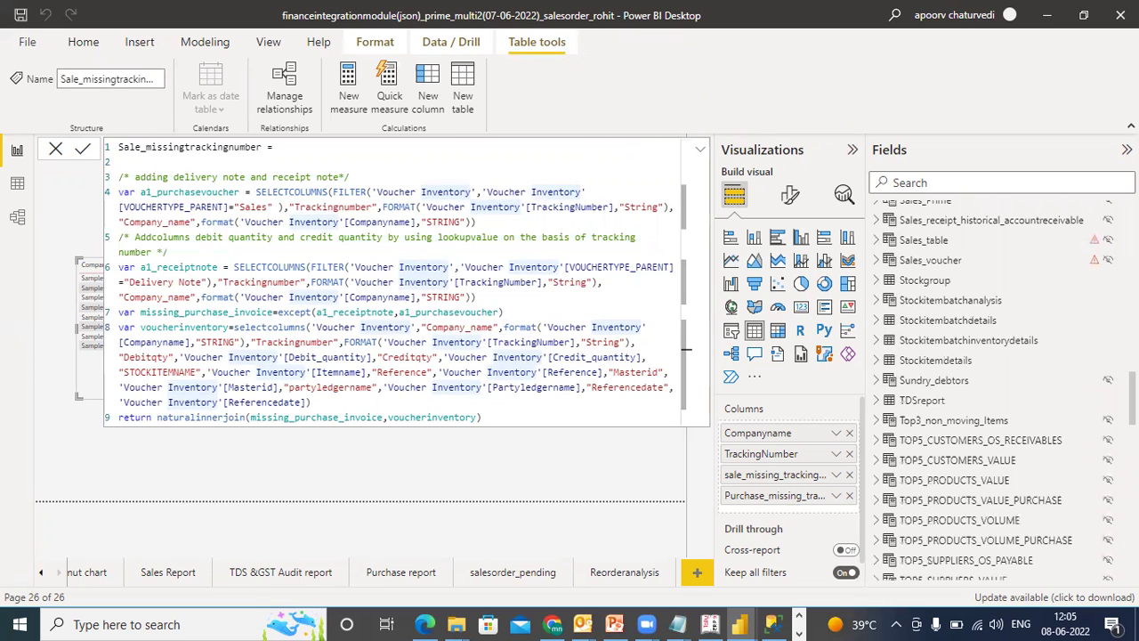
{"action": "scroll", "coordinate": [996, 392], "scroll_direction": "down", "scroll_amount": 4}
{"action": "left_click", "coordinate": [940, 429]}
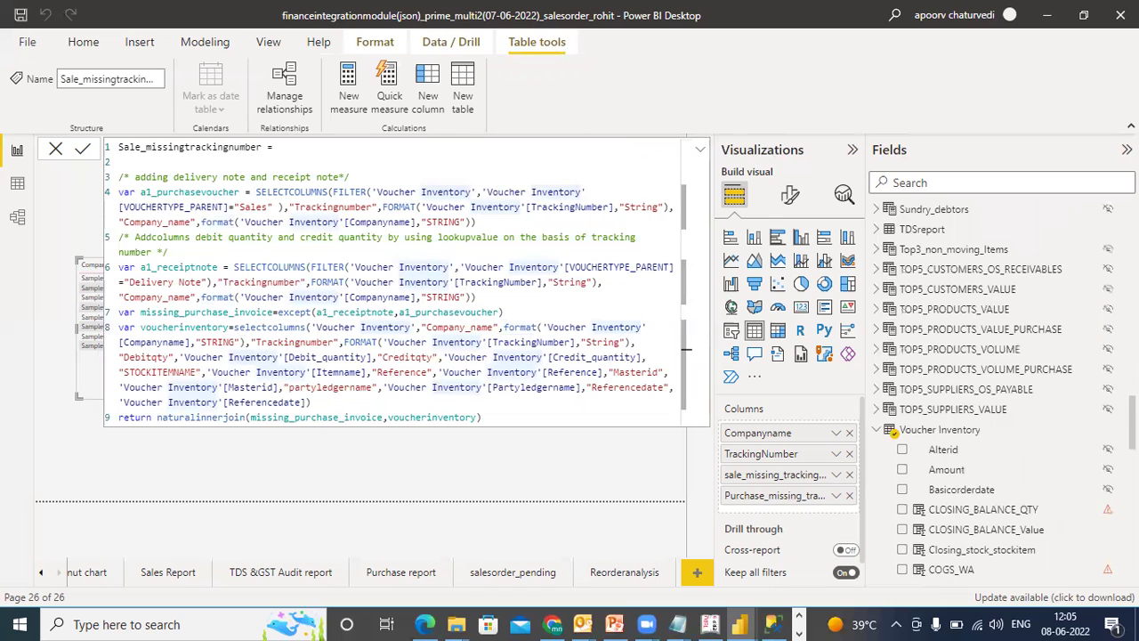
{"action": "scroll", "coordinate": [958, 383], "scroll_direction": "down", "scroll_amount": 3}
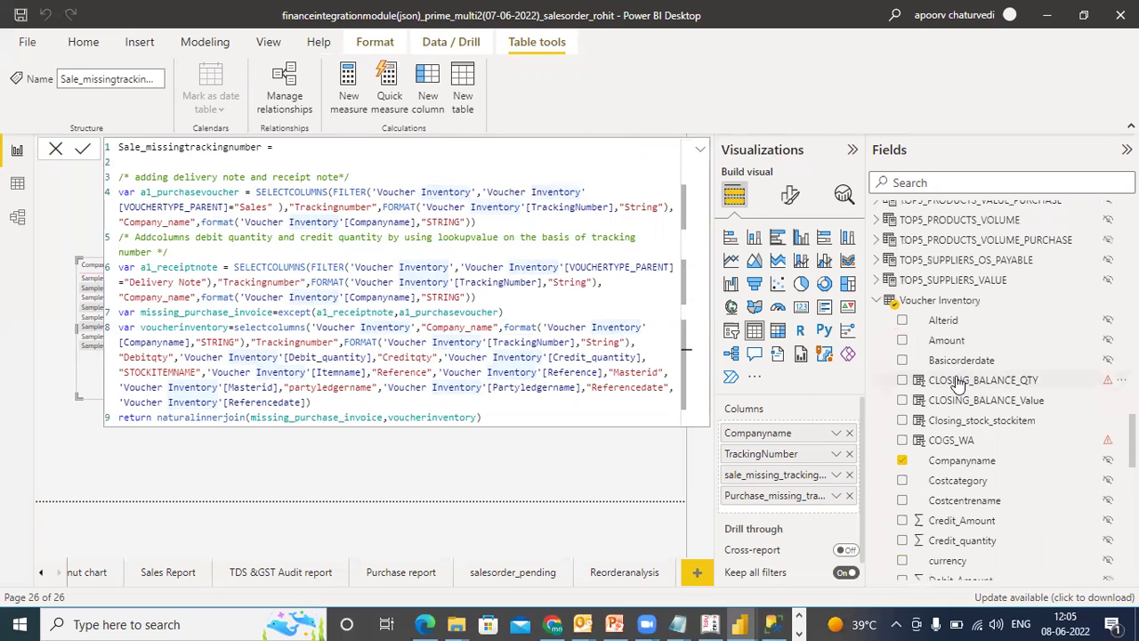
Delete the comment and TRACKING_NO UNION lines from CLOSING_BALANCE_QTY, then start a '+' term after B
{"action": "left_click", "coordinate": [958, 382]}
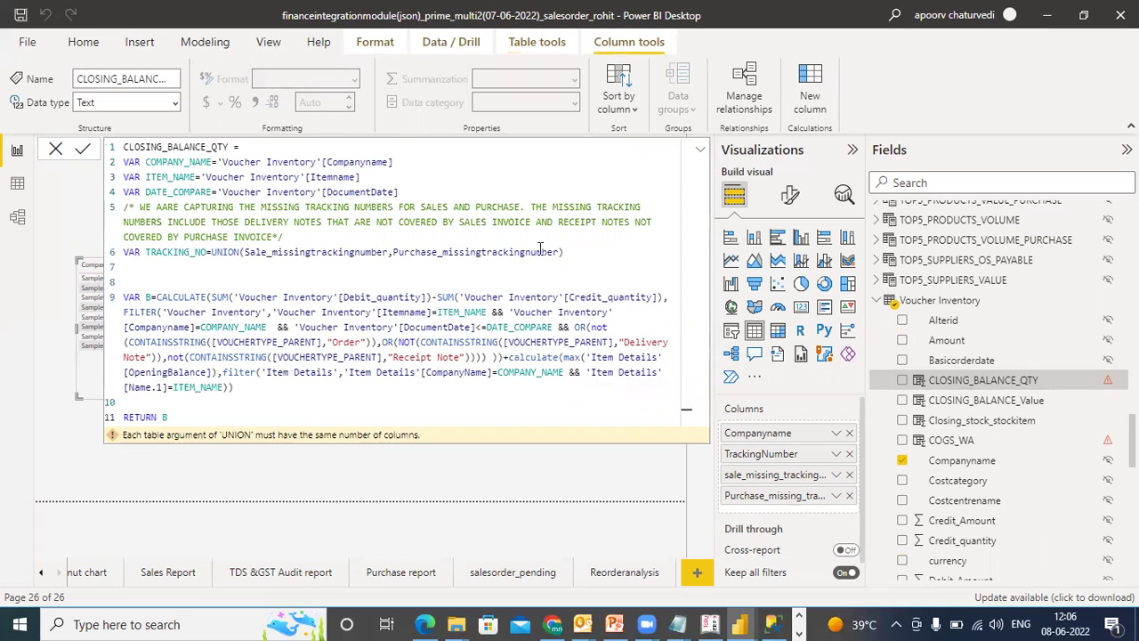
{"action": "left_click_drag", "start_coordinate": [216, 252], "coordinate": [124, 207]}
{"action": "key", "text": "Delete"}
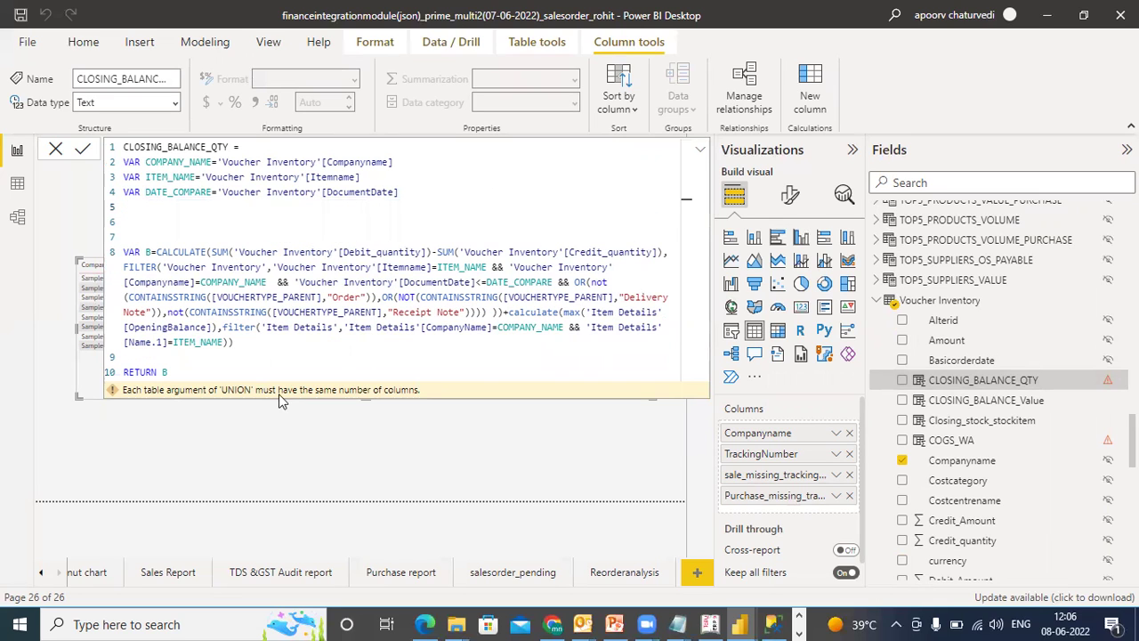
{"action": "left_click", "coordinate": [268, 345]}
{"action": "type", "text": "+"}
Append CALCULATE(SUM(Sale_missingtrackingnumber[Debitqty]) to variable B using the suggestion list
{"action": "type", "text": "calc"}
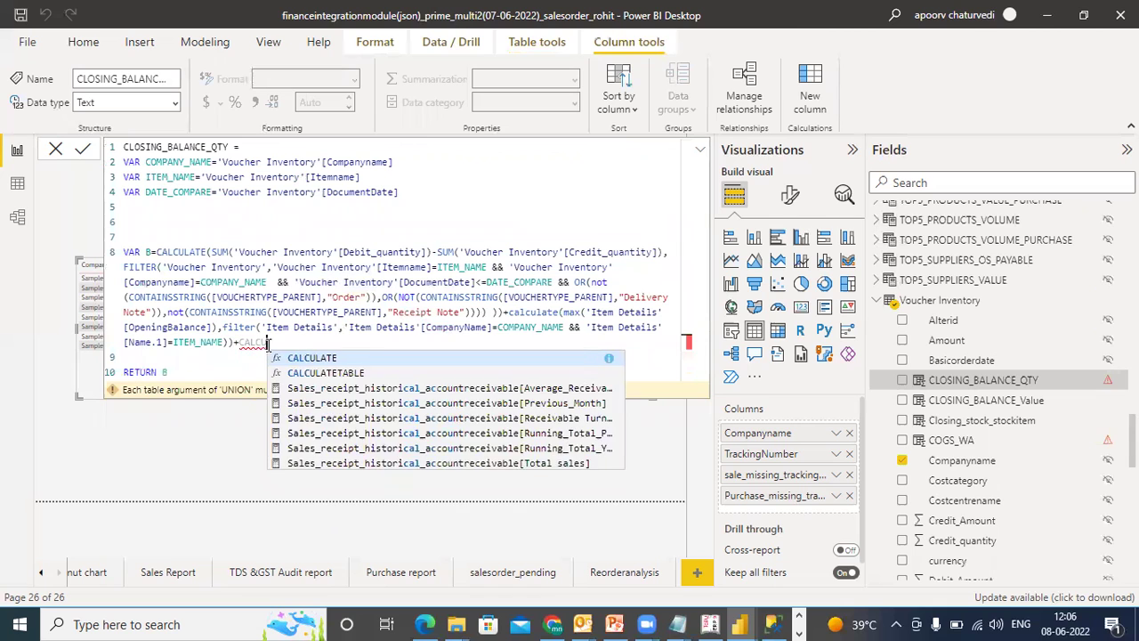
{"action": "key", "text": "Tab"}
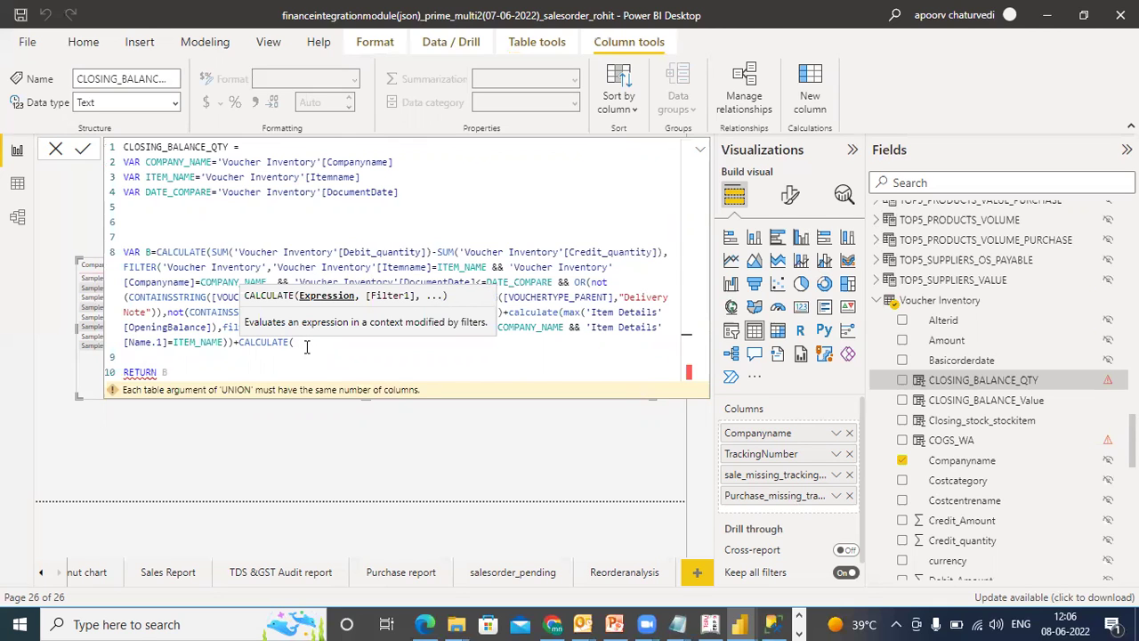
{"action": "type", "text": "su"}
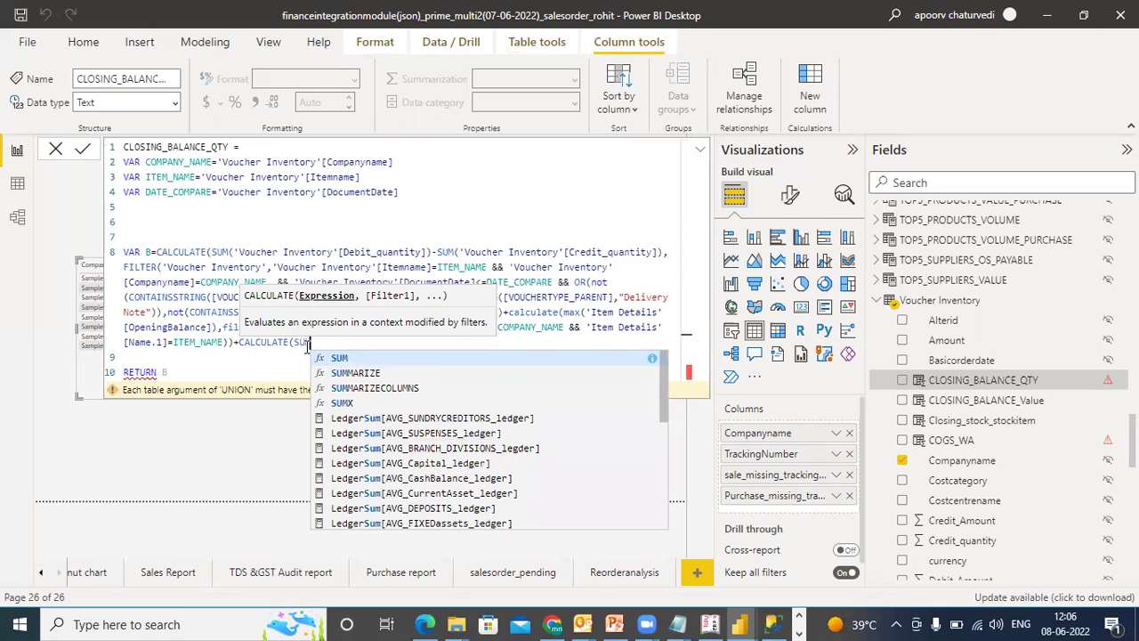
{"action": "key", "text": "Tab"}
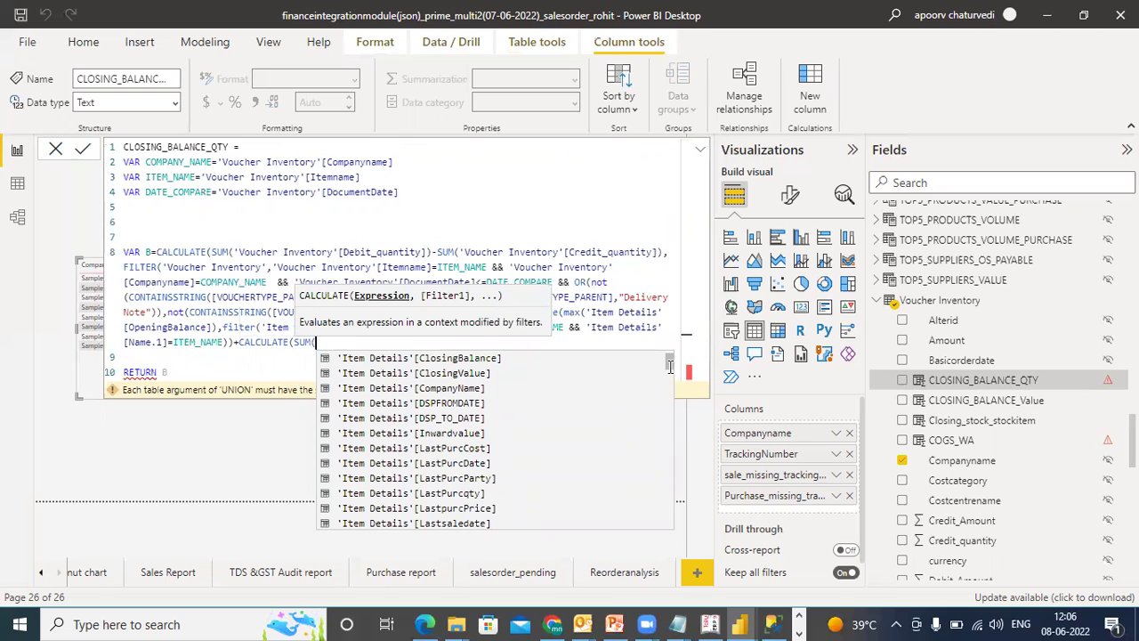
{"action": "left_click_drag", "start_coordinate": [670, 367], "coordinate": [666, 479]}
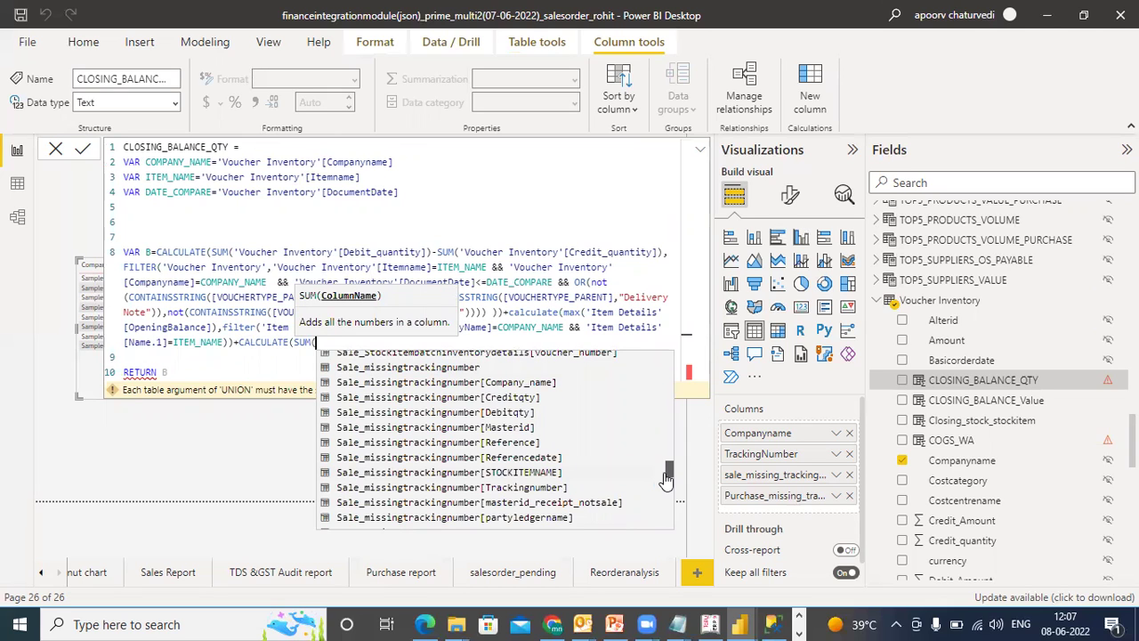
{"action": "double_click", "coordinate": [460, 412]}
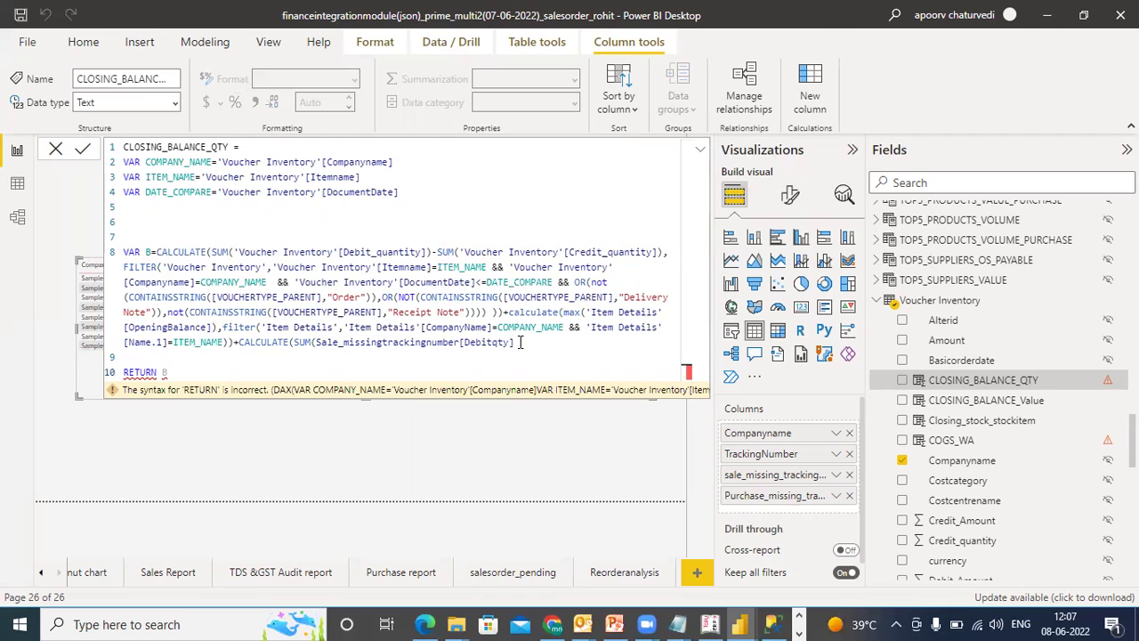
{"action": "left_click", "coordinate": [520, 342]}
Subtract SUM(Sale_missingtrackingnumber[Creditqty]) from the Debitqty sum inside the new CALCULATE term
{"action": "type", "text": ")+SUM"}
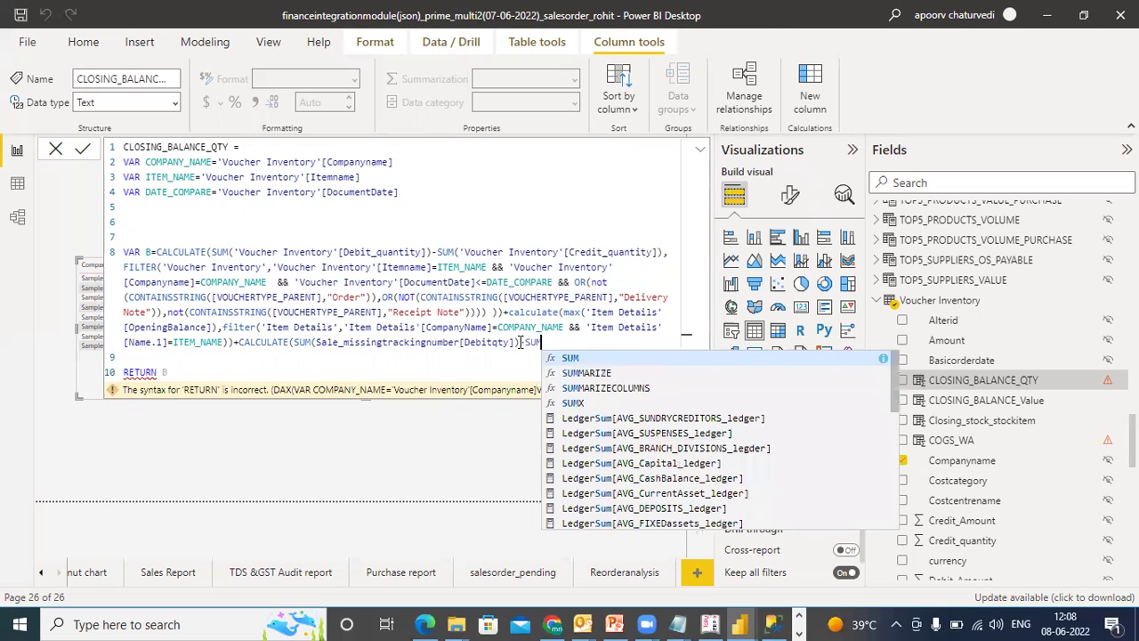
{"action": "type", "text": "("}
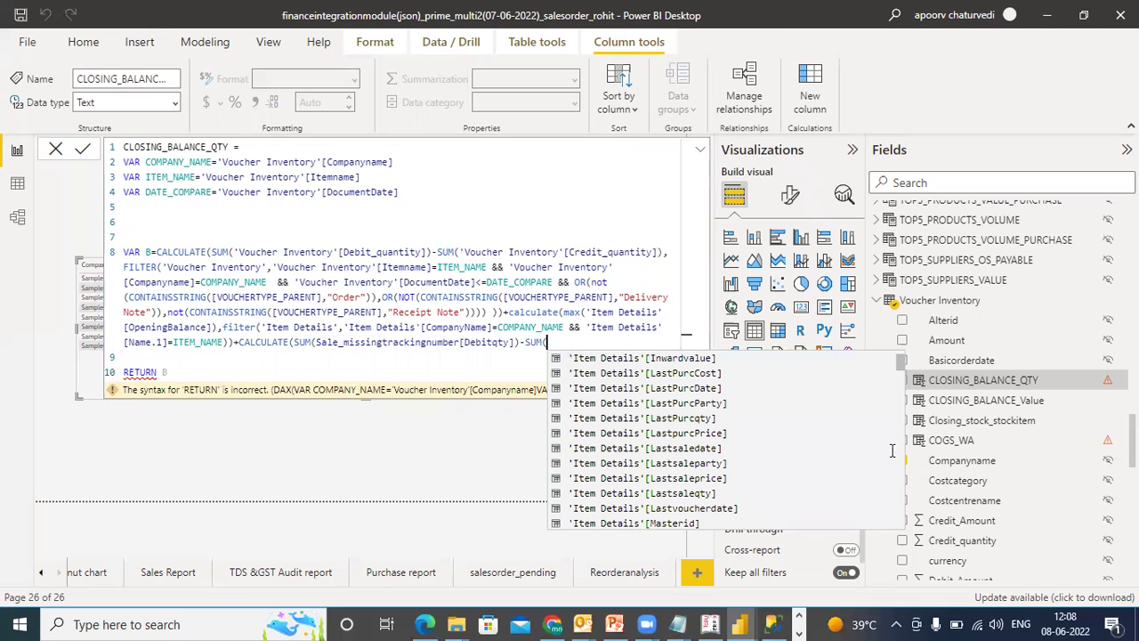
{"action": "left_click_drag", "start_coordinate": [901, 361], "coordinate": [900, 366]}
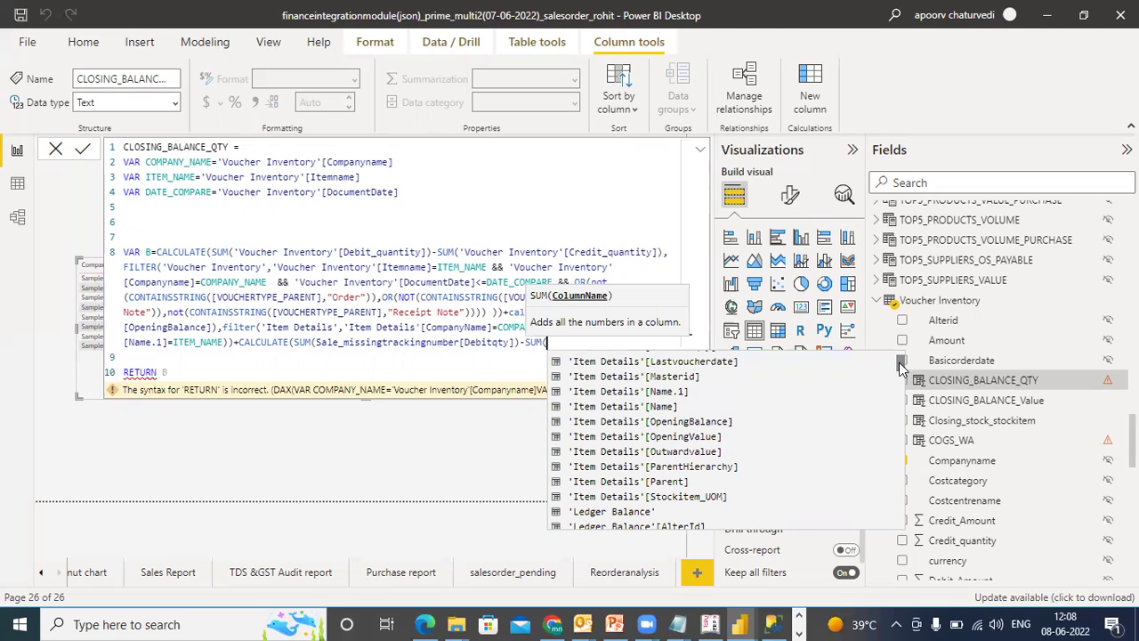
{"action": "type", "text": "SALE"}
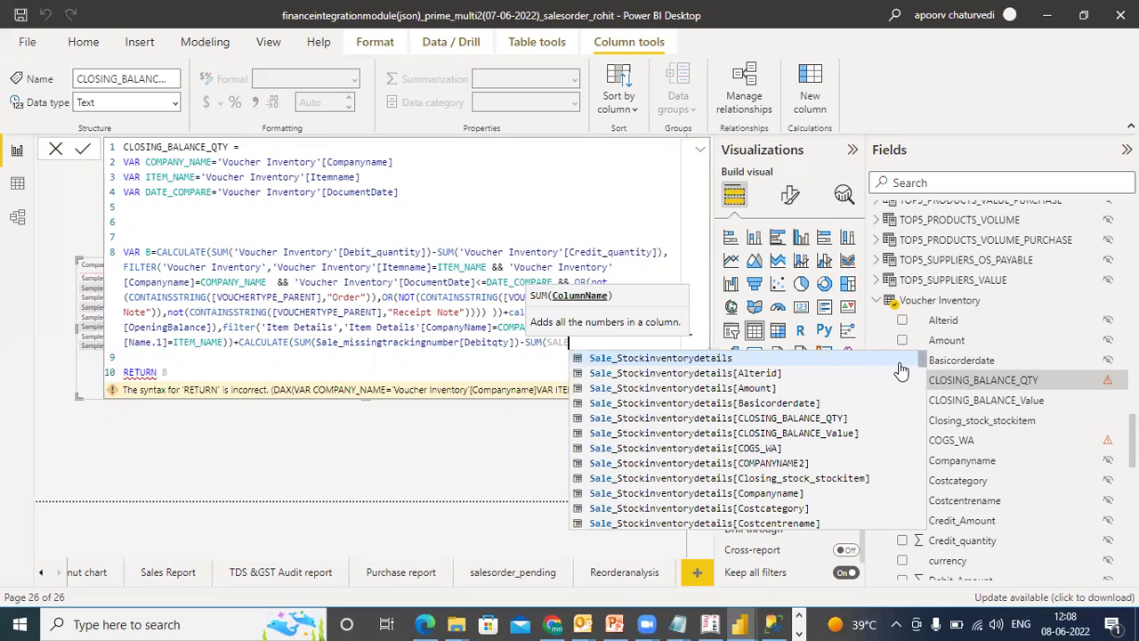
{"action": "left_click_drag", "start_coordinate": [922, 361], "coordinate": [917, 419]}
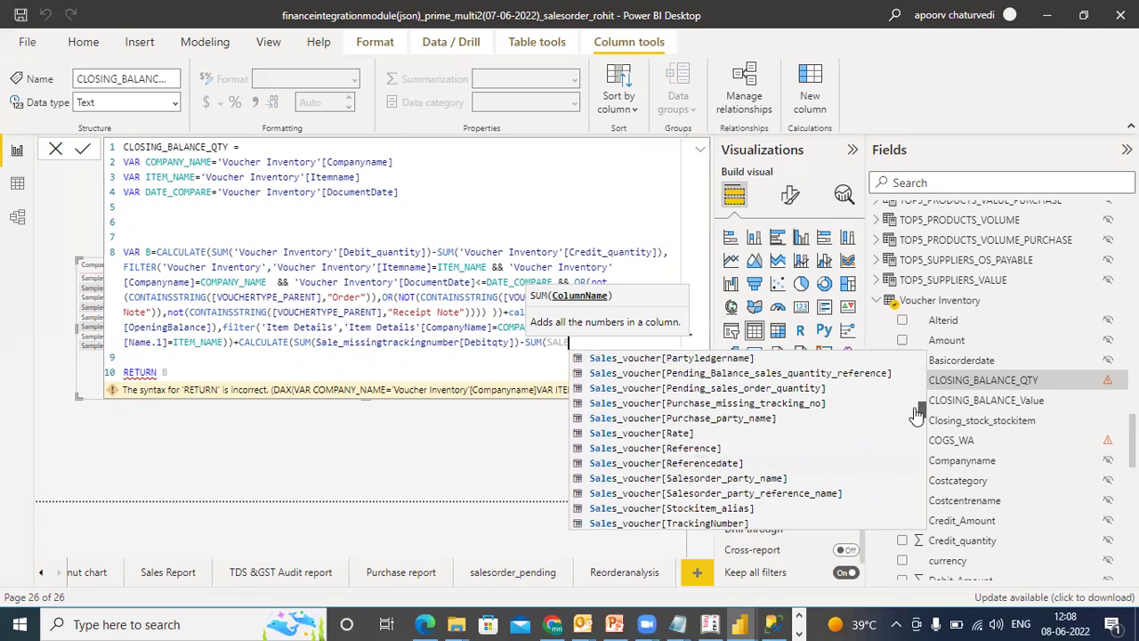
{"action": "left_click_drag", "start_coordinate": [917, 405], "coordinate": [917, 382]}
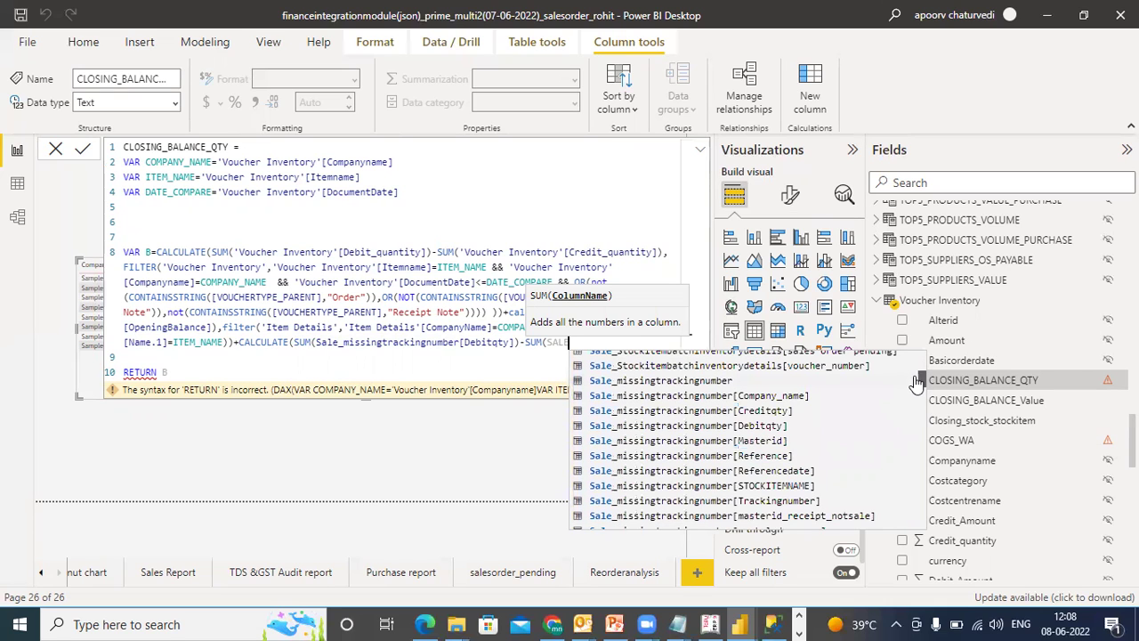
{"action": "left_click", "coordinate": [770, 411]}
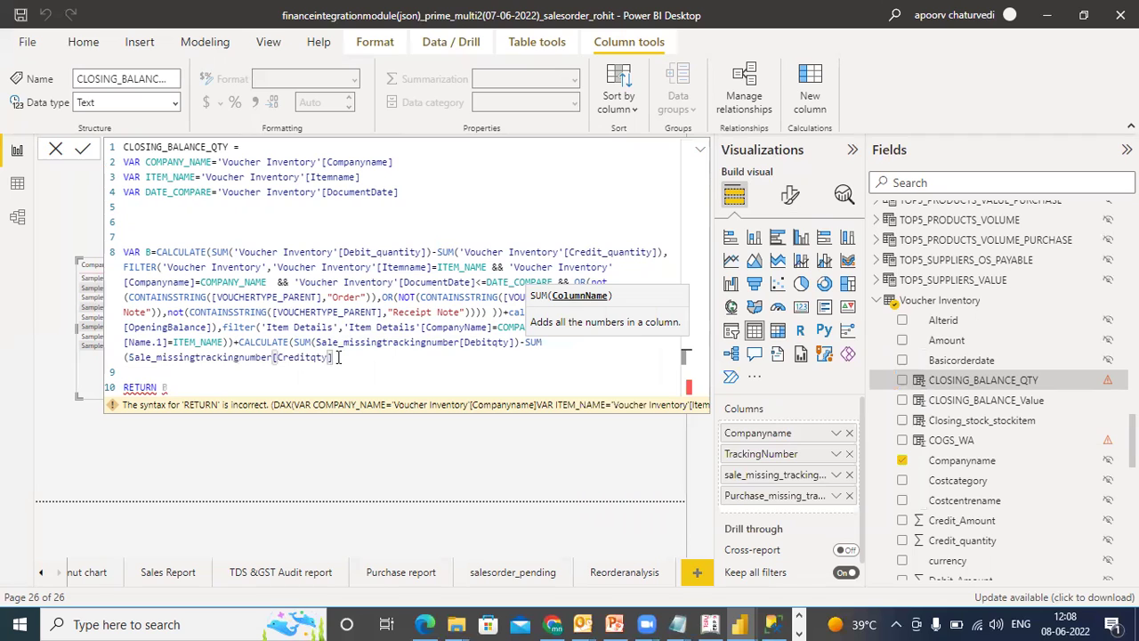
{"action": "left_click", "coordinate": [338, 357]}
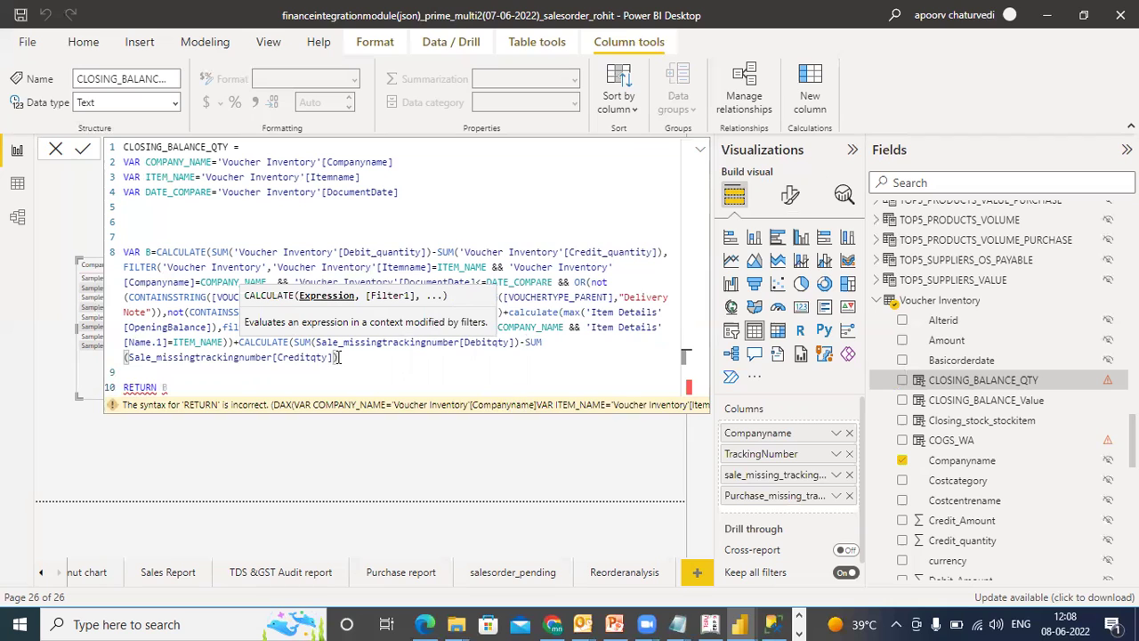
Add FILTER(Sale_missingtrackingnumber, [STOCKITEMNAME] = ITEM_…) as the CALCULATE term's filter
{"action": "type", "text": ",FILTER("}
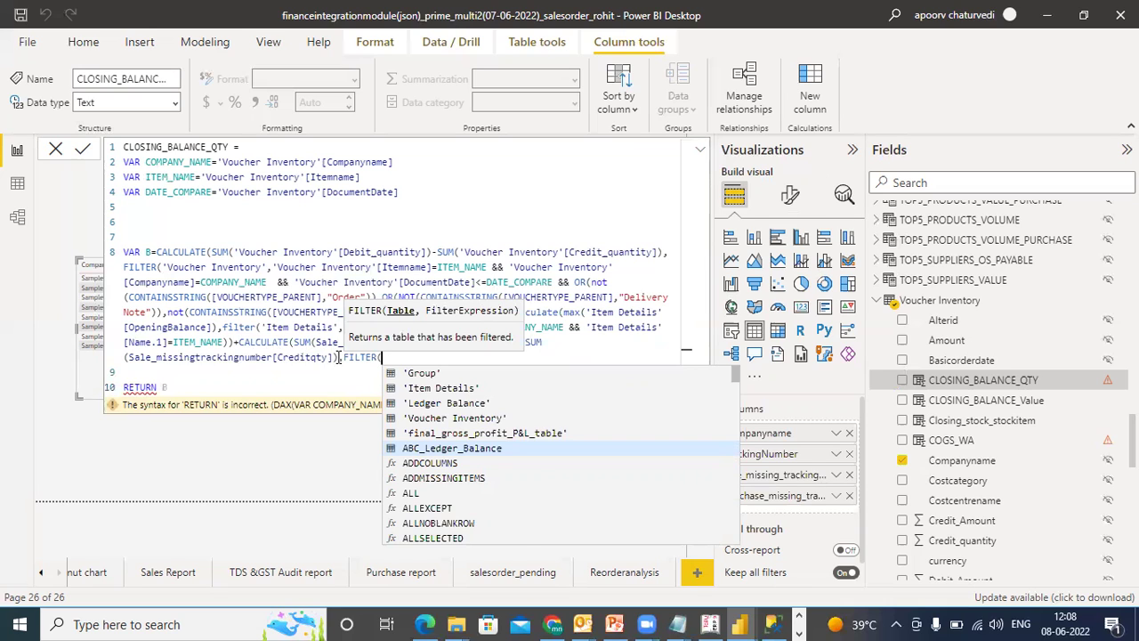
{"action": "type", "text": "SALE"}
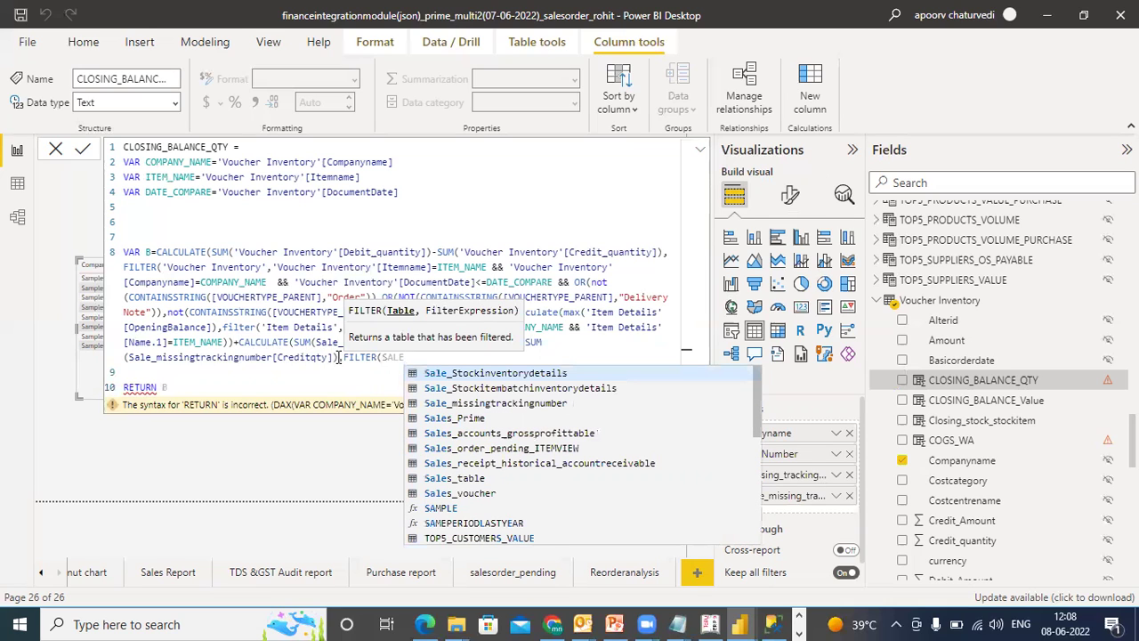
{"action": "double_click", "coordinate": [433, 405]}
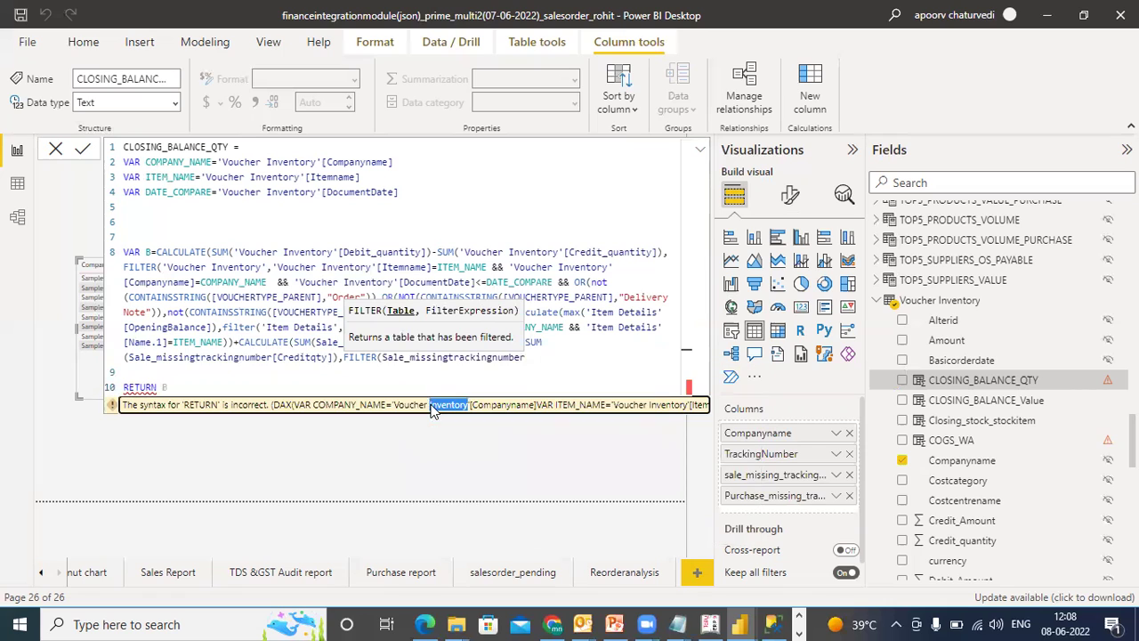
{"action": "left_click", "coordinate": [539, 358]}
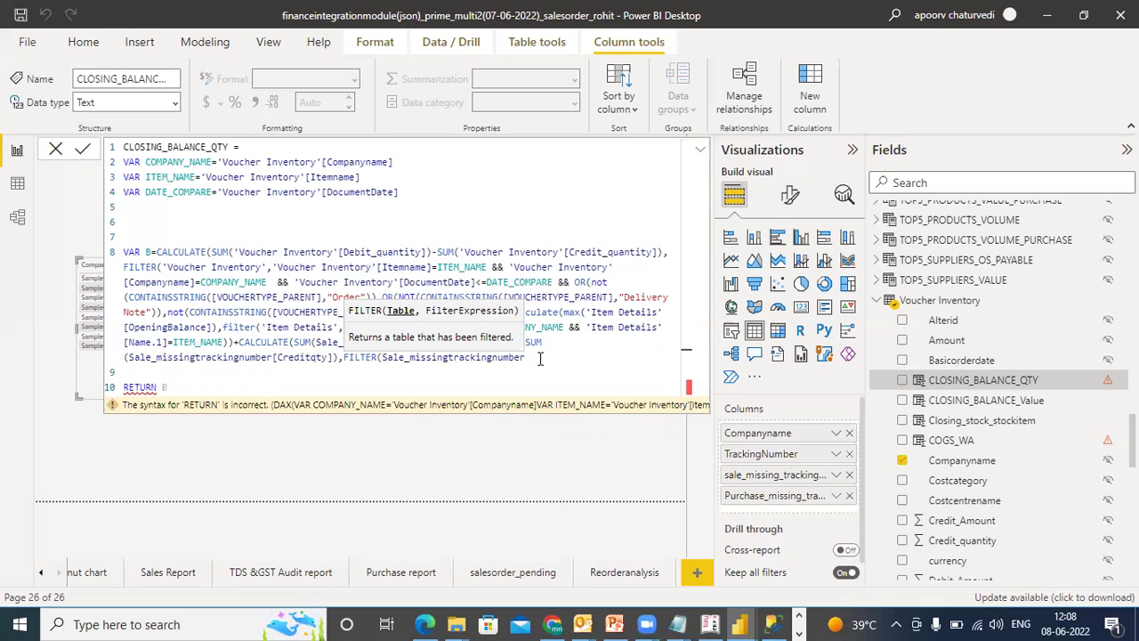
{"action": "type", "text": ",ITEM"}
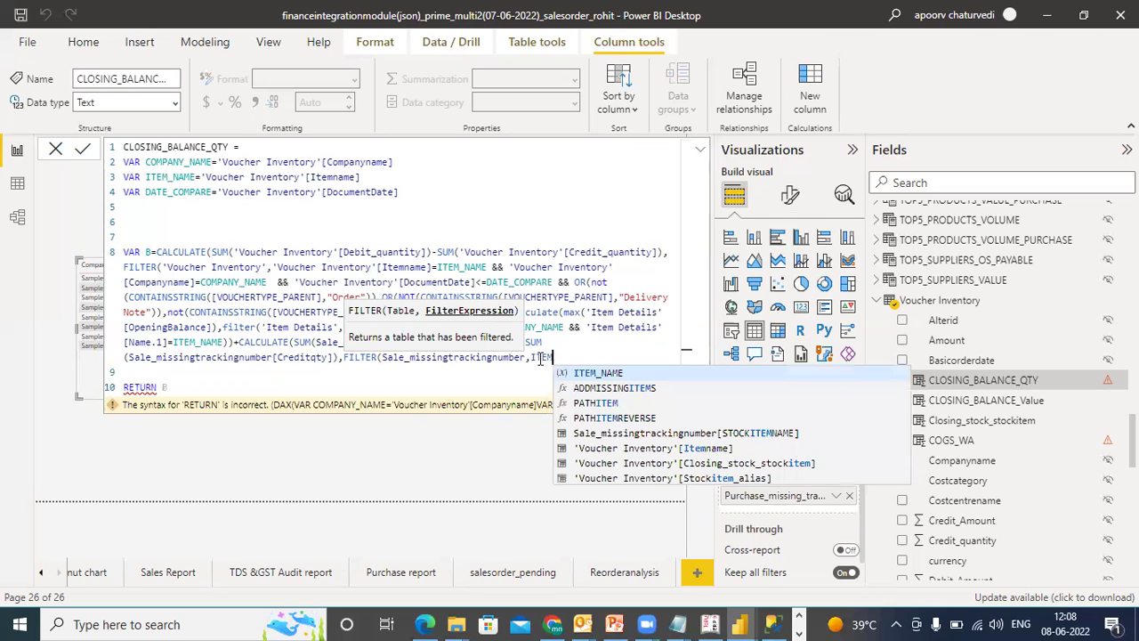
{"action": "left_click", "coordinate": [602, 436]}
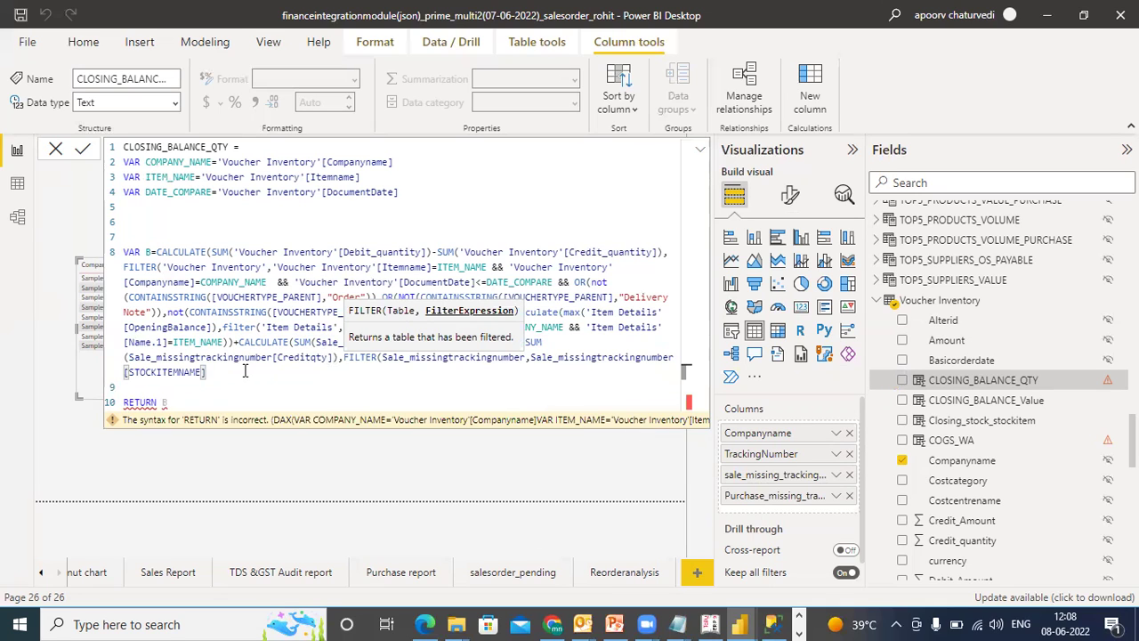
{"action": "type", "text": "=ITEM_"}
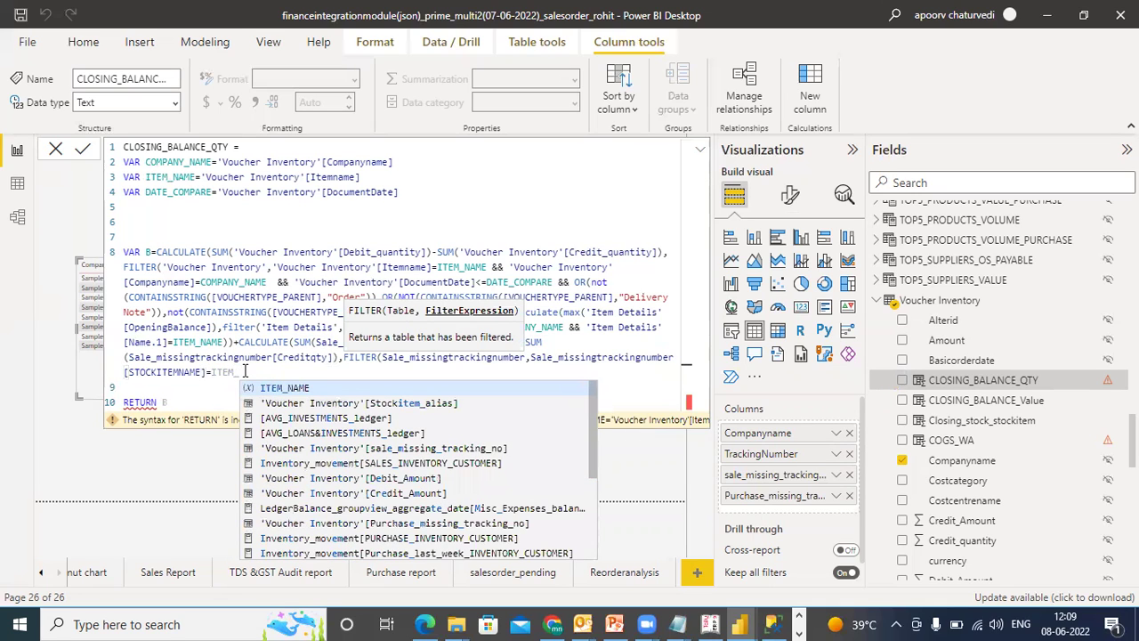